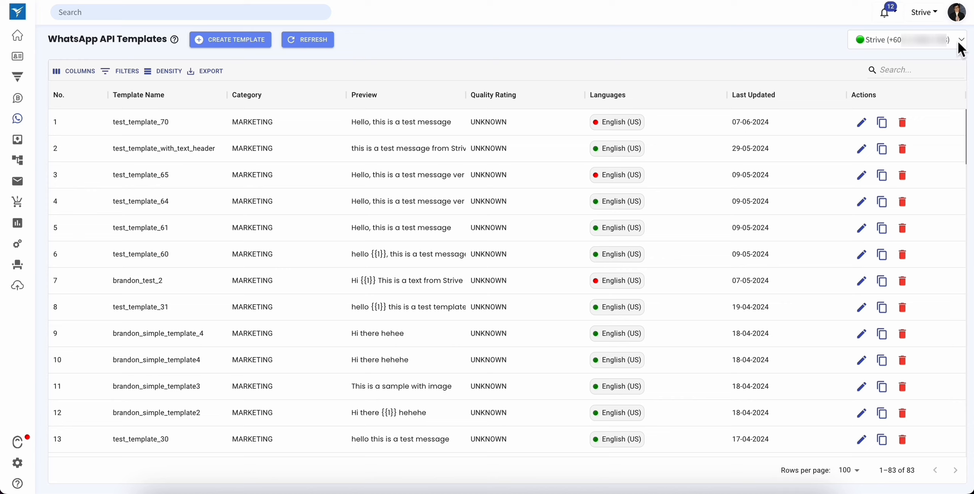
# - Keep the first Strive WhatsApp number selected as the sender account and start a new message template
pyautogui.click(959, 42)
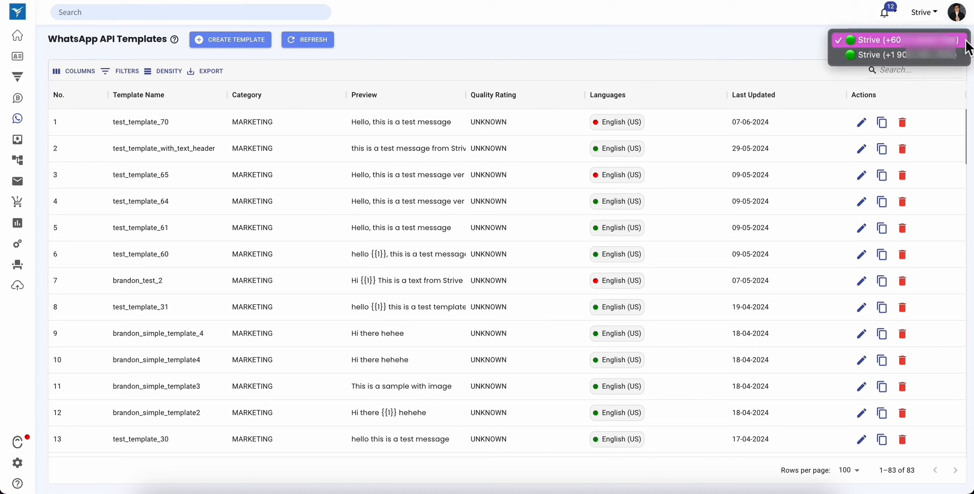
pyautogui.click(966, 41)
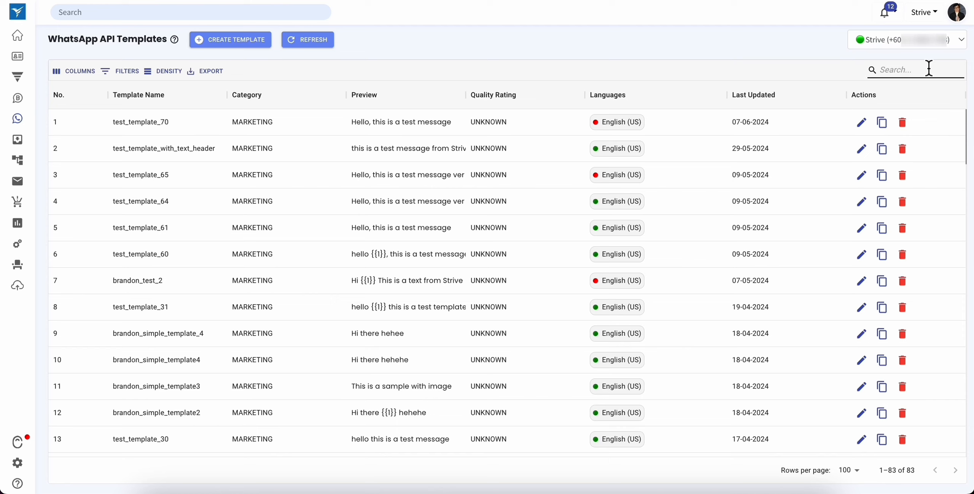
pyautogui.click(227, 54)
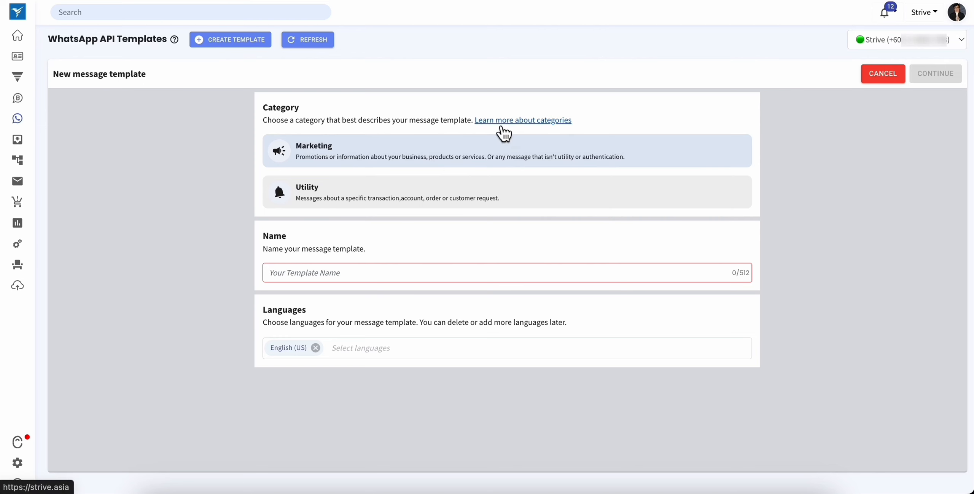
# - Review the explanation of the template categories and name the new template sales_offer
pyautogui.click(510, 132)
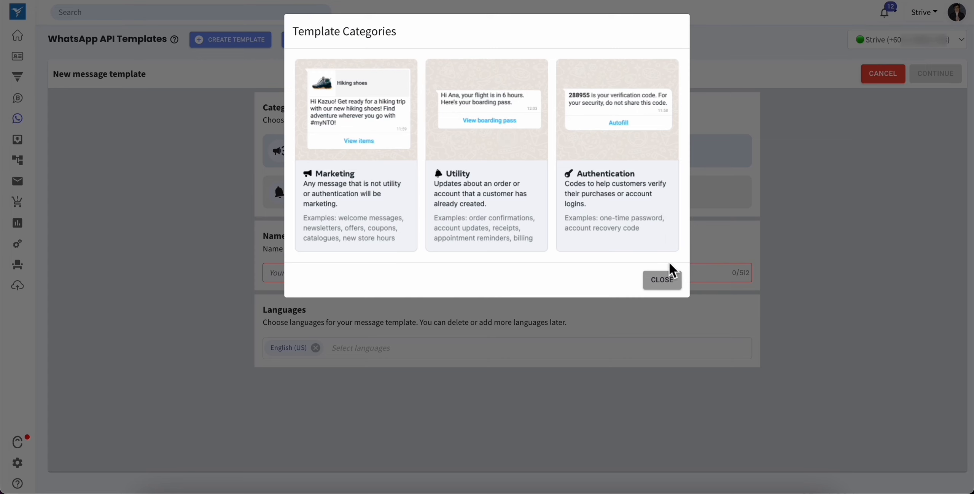
pyautogui.click(664, 281)
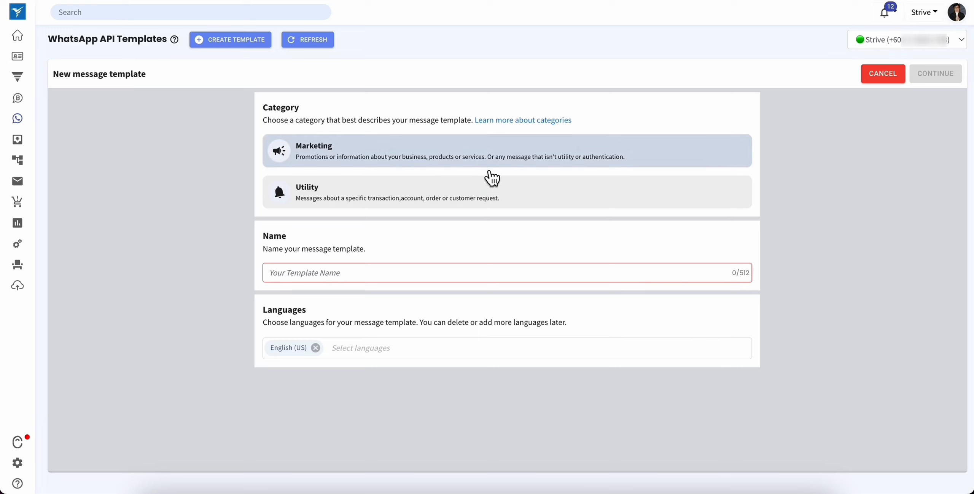
pyautogui.click(398, 272)
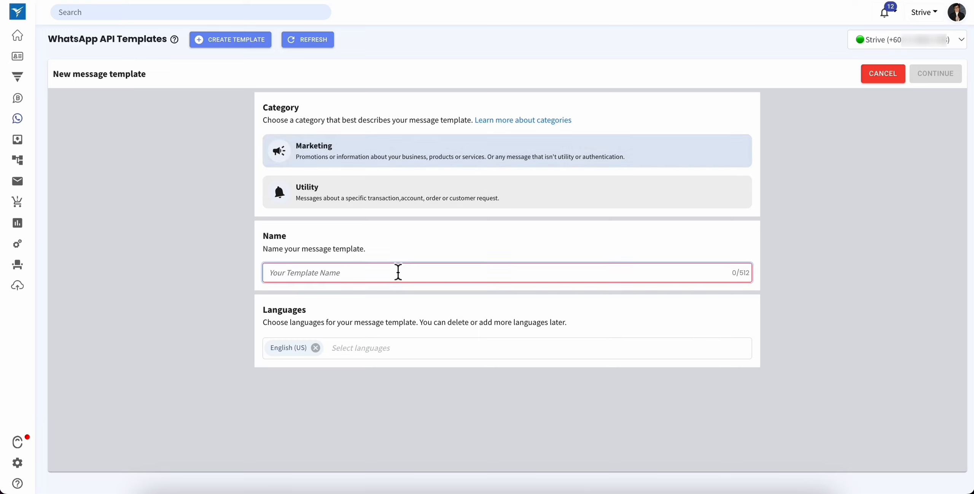
pyautogui.write('sales_offer')
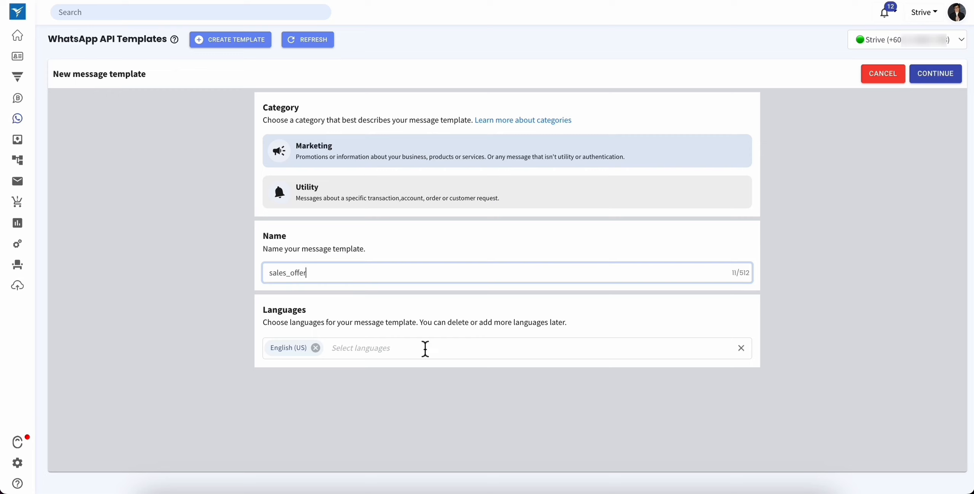
# - Add Chinese (CHN) to the template's languages and continue to the message content
pyautogui.click(424, 348)
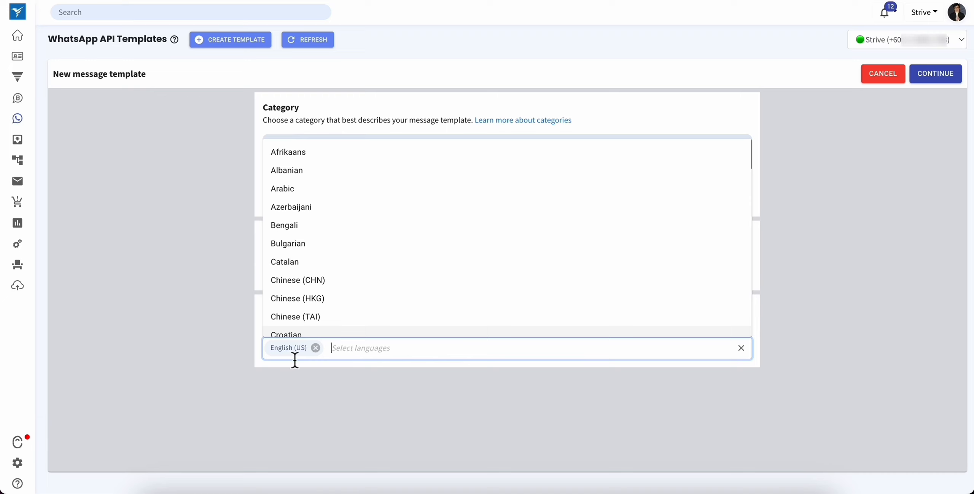
pyautogui.click(356, 282)
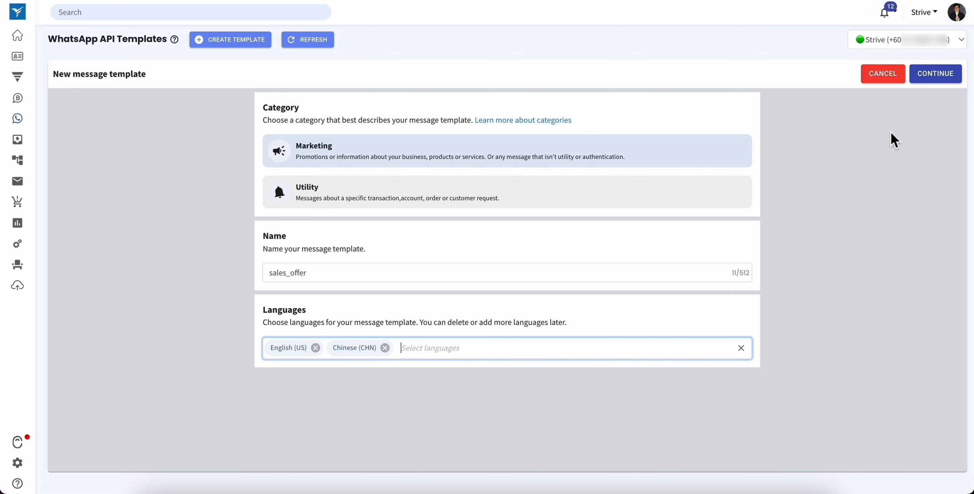
pyautogui.click(937, 82)
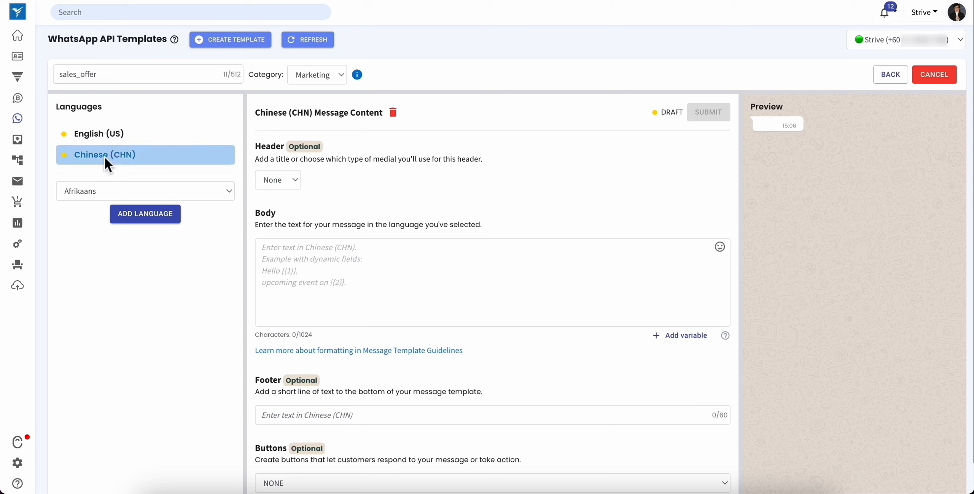
# - Check the English (US) version, then delete the Chinese (CHN) version of the template
pyautogui.click(134, 140)
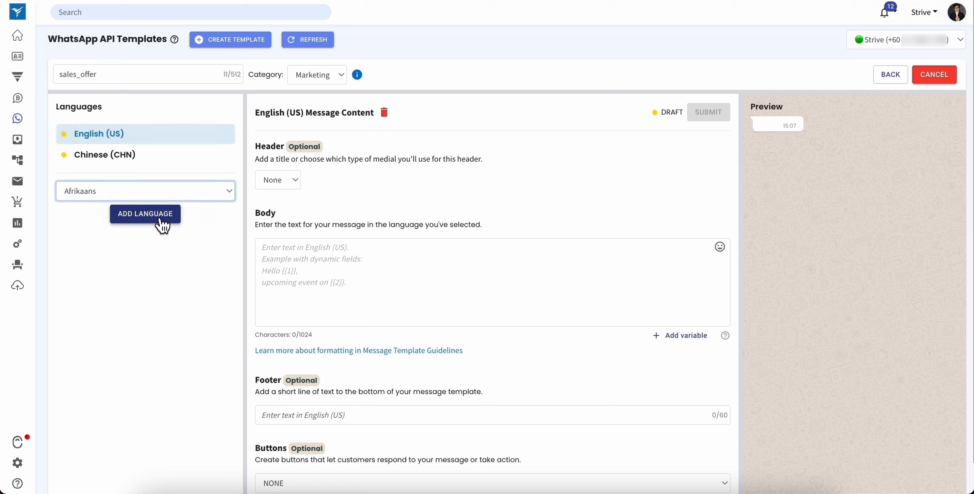
pyautogui.click(82, 158)
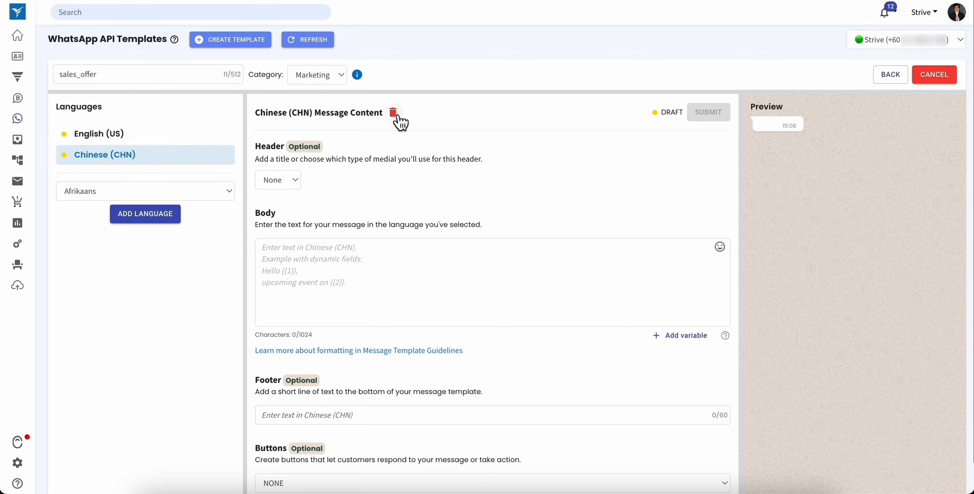
pyautogui.click(393, 113)
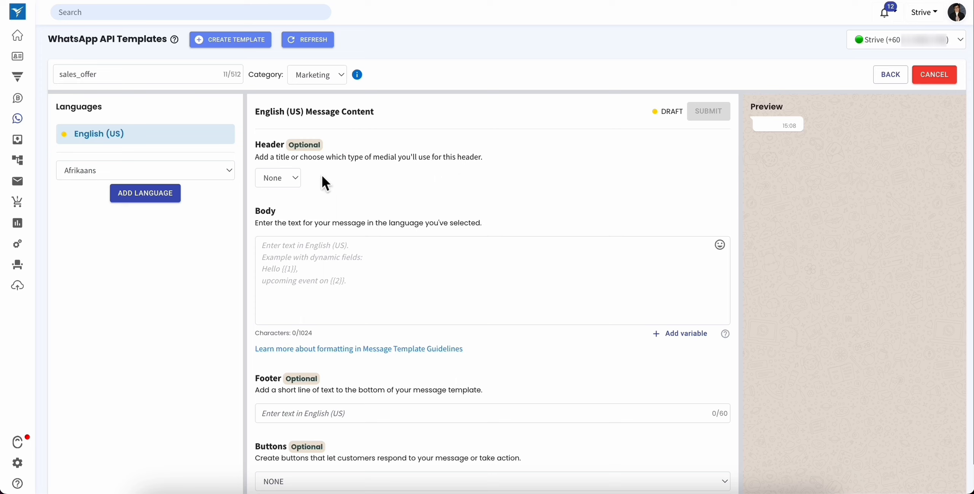
# - Try out the header types for the English (US) message, ending with Media
pyautogui.click(283, 181)
pyautogui.click(289, 191)
pyautogui.click(289, 185)
pyautogui.click(290, 194)
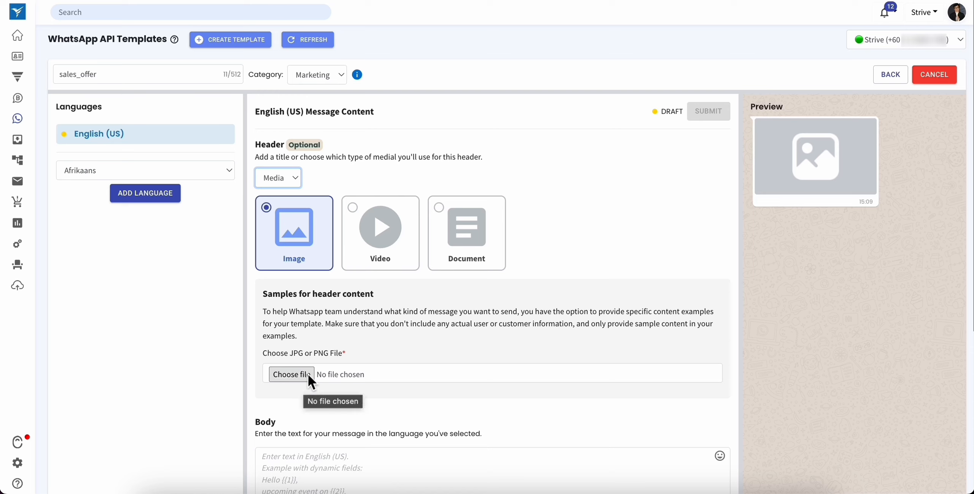
# - Set a Text header reading "Hello {{1}}" and fill in a sample first name for its variable
pyautogui.click(280, 176)
pyautogui.click(280, 169)
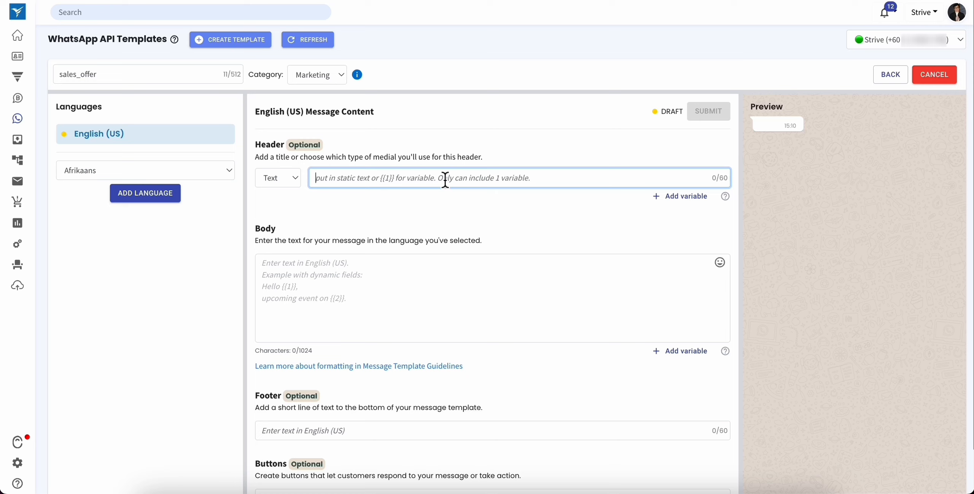
pyautogui.write('Hello')
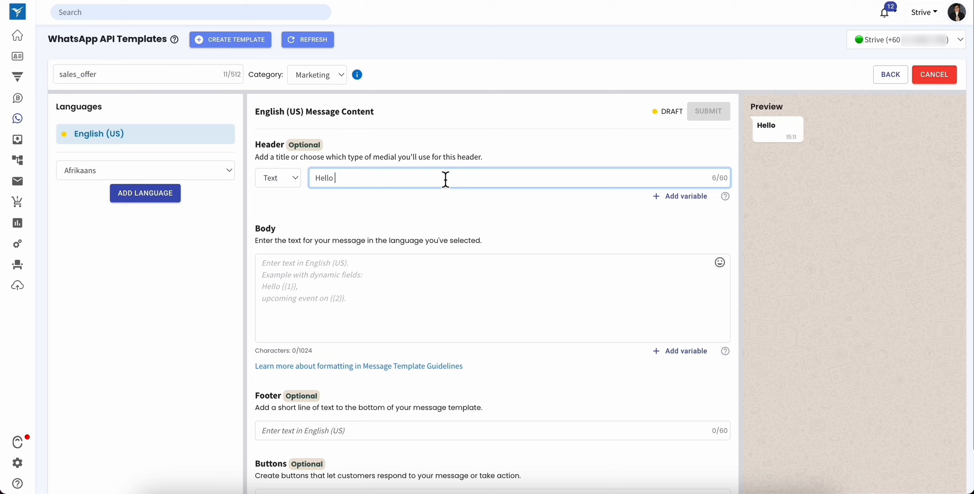
pyautogui.click(684, 204)
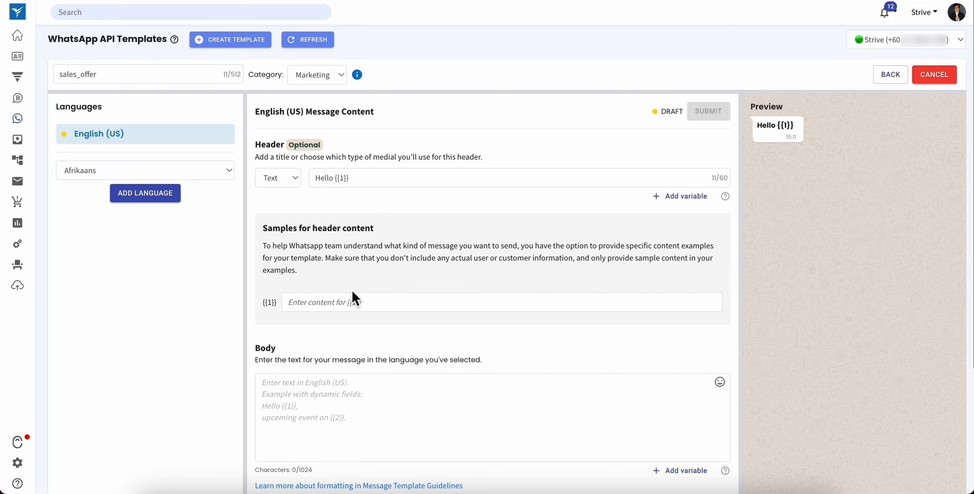
pyautogui.click(353, 300)
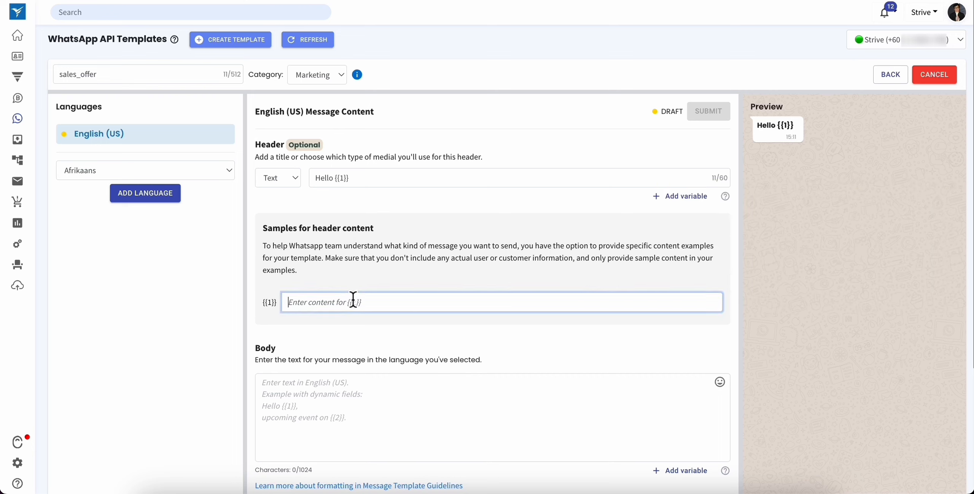
pyautogui.write('John')
# - Fill the body with an invitation using {{1}} for the event, {{2}} for the date and {{3}} for the venue, plus Learn More and Unsubscribe reply lines
pyautogui.scroll(-2, 366, 328)
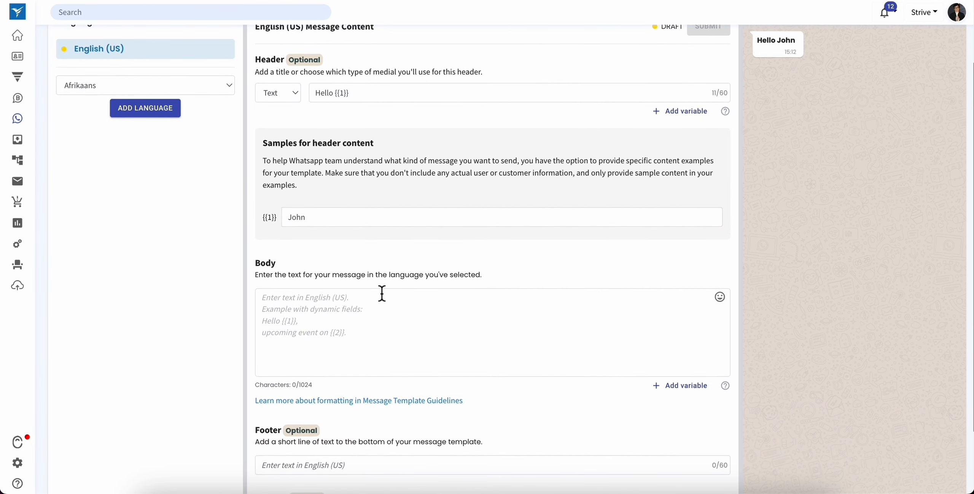
pyautogui.click(382, 293)
pyautogui.write('We will be having a {{1}} and you are invited.  1. Date: {{2}} 2. Venue: {{3}}  Hope to see you there.  Reply *Learn More* to get more info. Reply *Unsubscribe* to stop receiving further messages from us.')
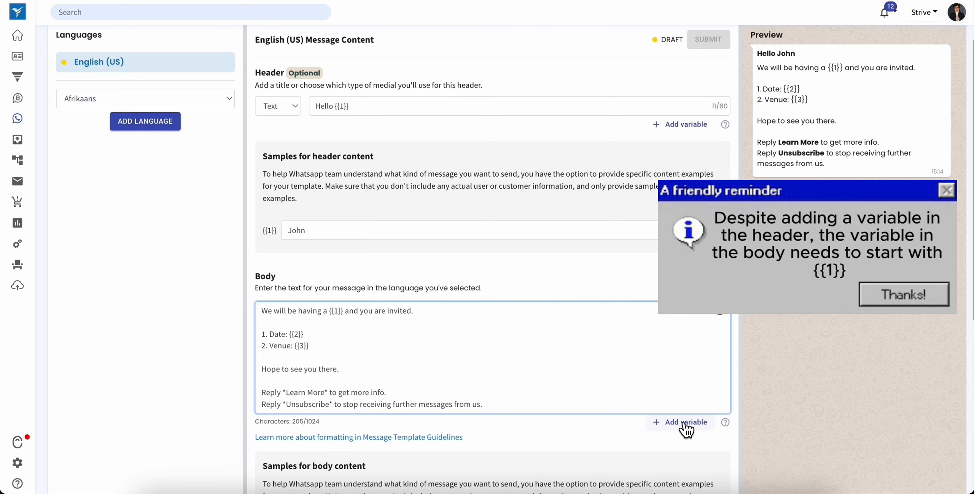
# - Enter the body samples Year End Sale for {{1}}, 25-31 December 2024 for {{2}} and KLCC for {{3}}
pyautogui.scroll(-3, 680, 418)
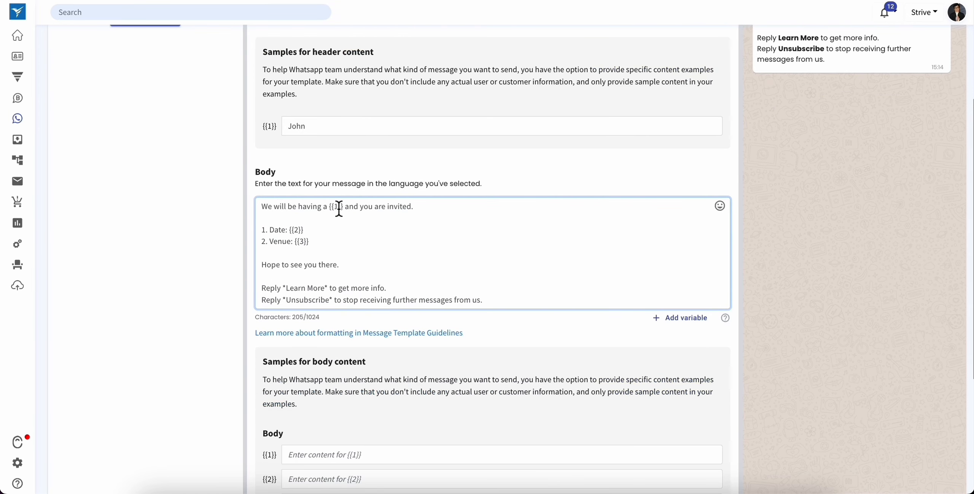
pyautogui.scroll(-2, 338, 229)
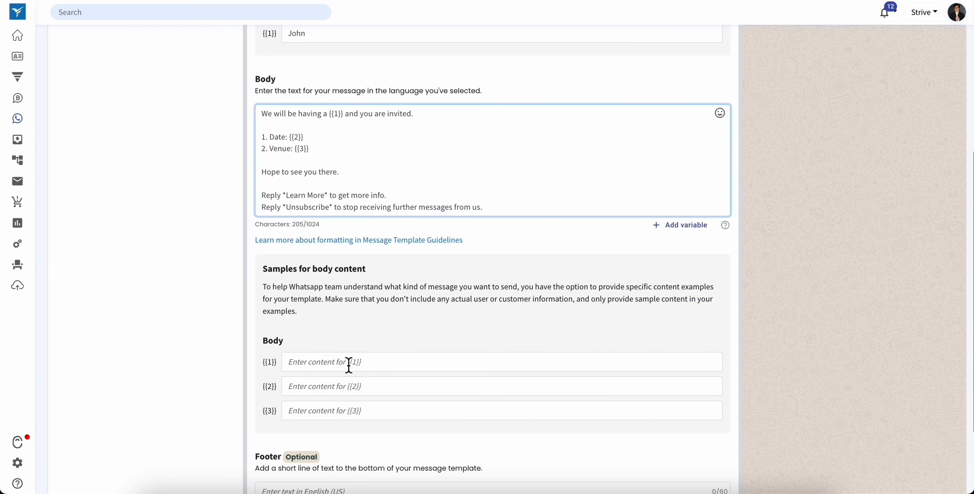
pyautogui.click(349, 362)
pyautogui.write('Year End Sale')
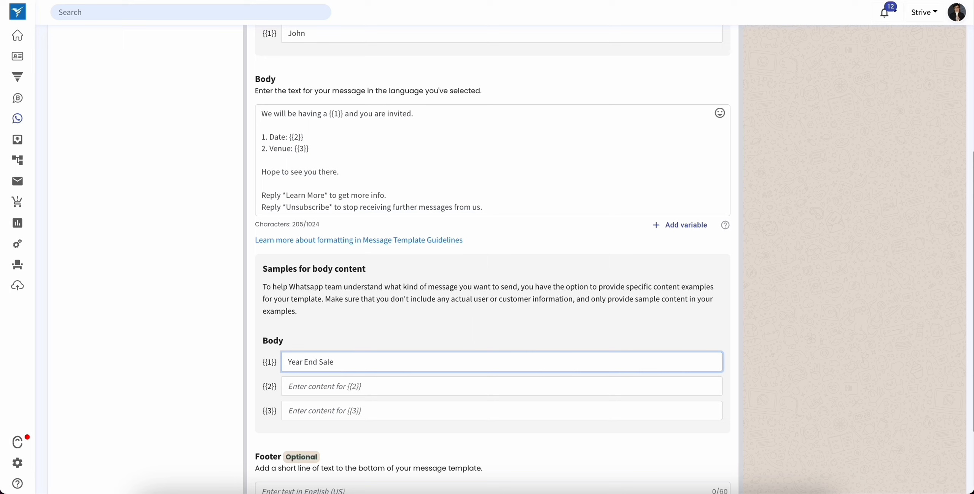
pyautogui.click(357, 392)
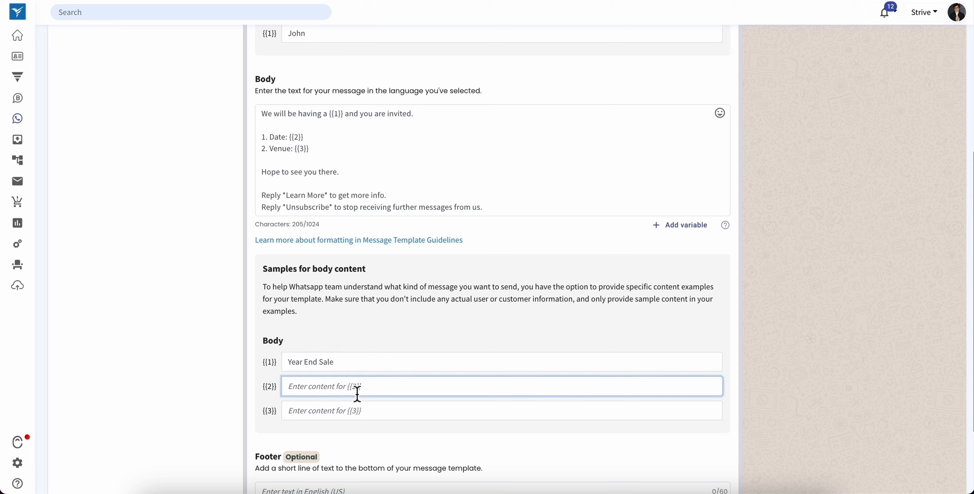
pyautogui.write('25-31 December 2024')
pyautogui.click(348, 417)
pyautogui.write('KLCC')
# - Set the message template's footer text to ABC Sdn Bhd
pyautogui.scroll(-3, 391, 318)
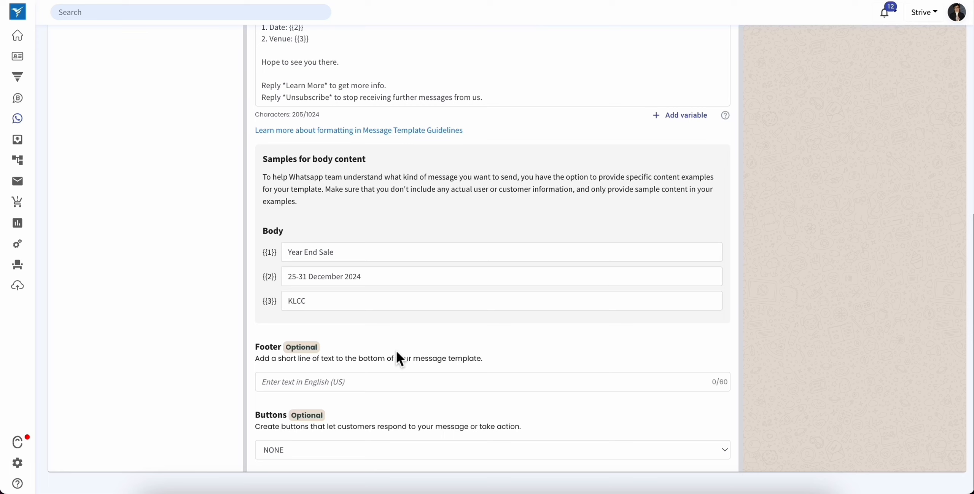
pyautogui.click(393, 383)
pyautogui.write('ABC Sdn Bhd')
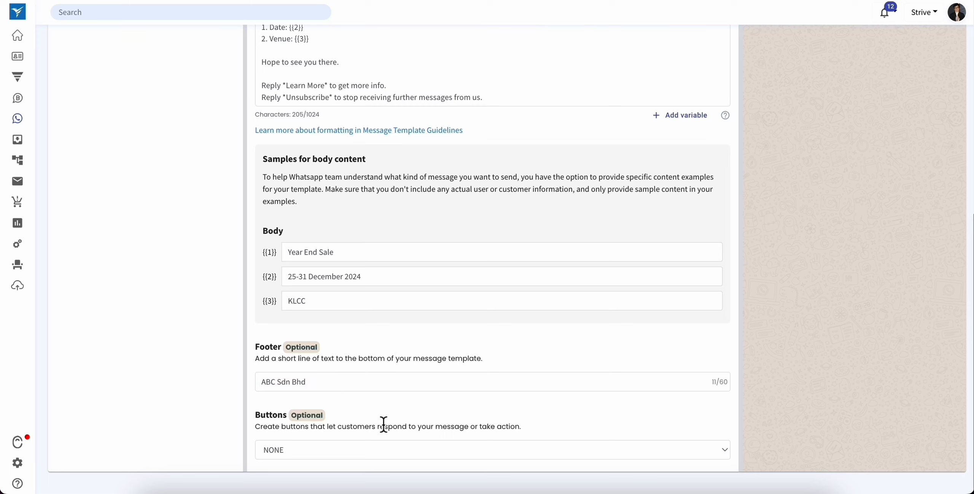
# - Set the template's buttons to Call to Action and keep Visit Website as the first button's action
pyautogui.click(332, 448)
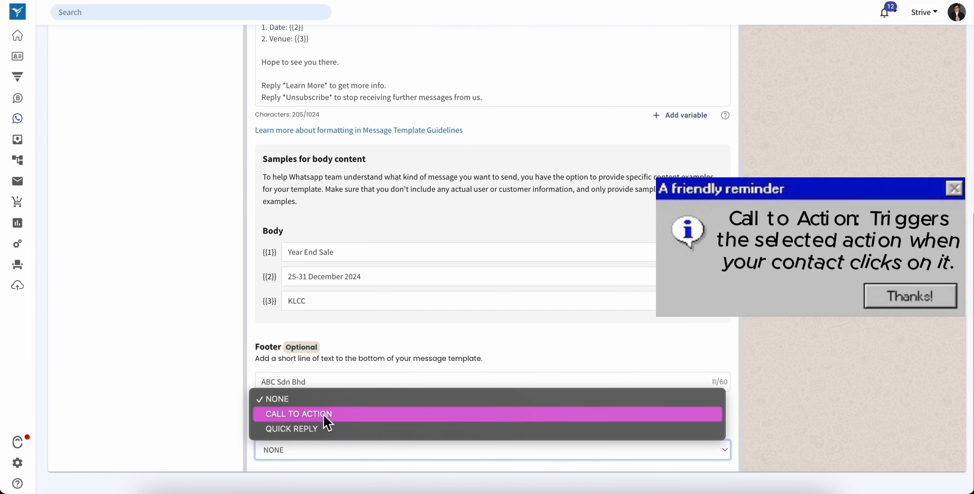
pyautogui.click(304, 413)
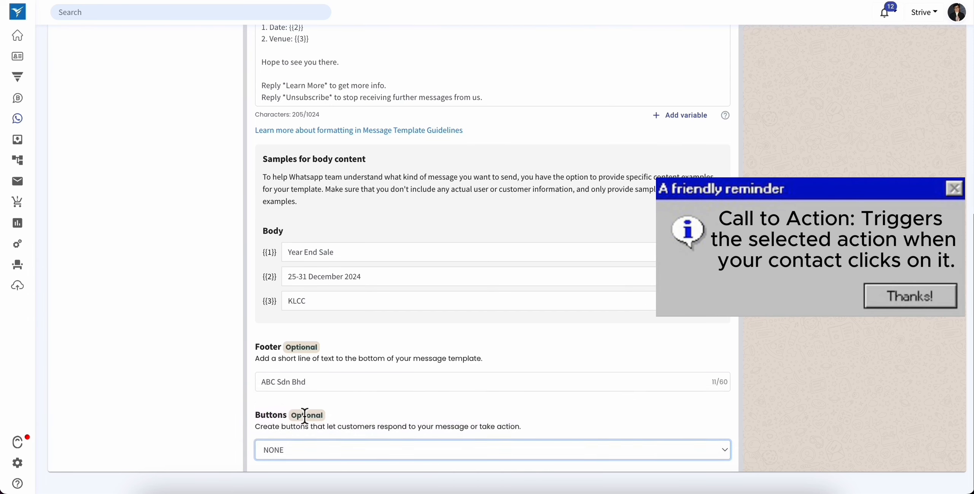
pyautogui.scroll(-2, 303, 412)
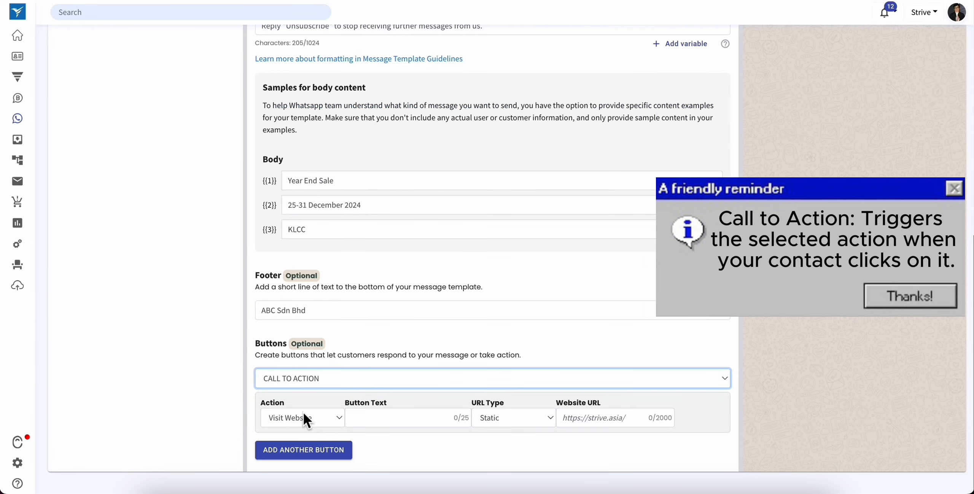
pyautogui.click(339, 418)
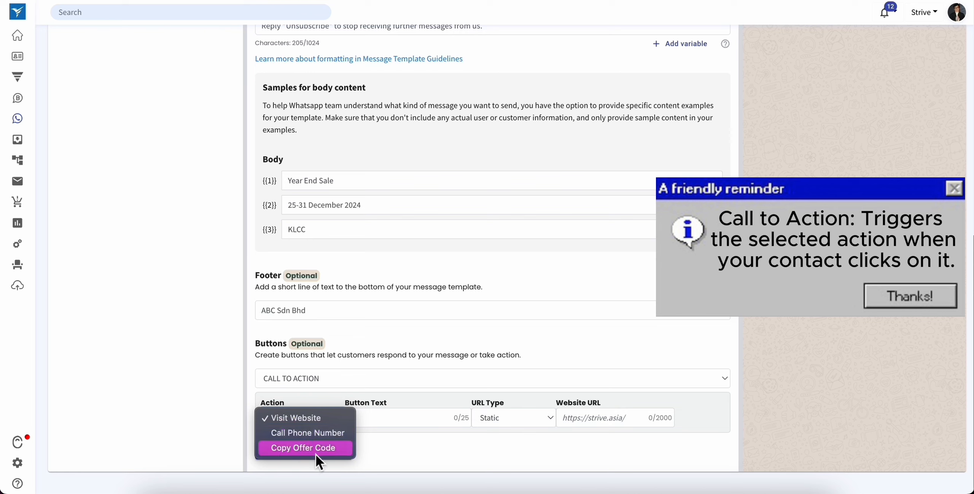
pyautogui.click(393, 431)
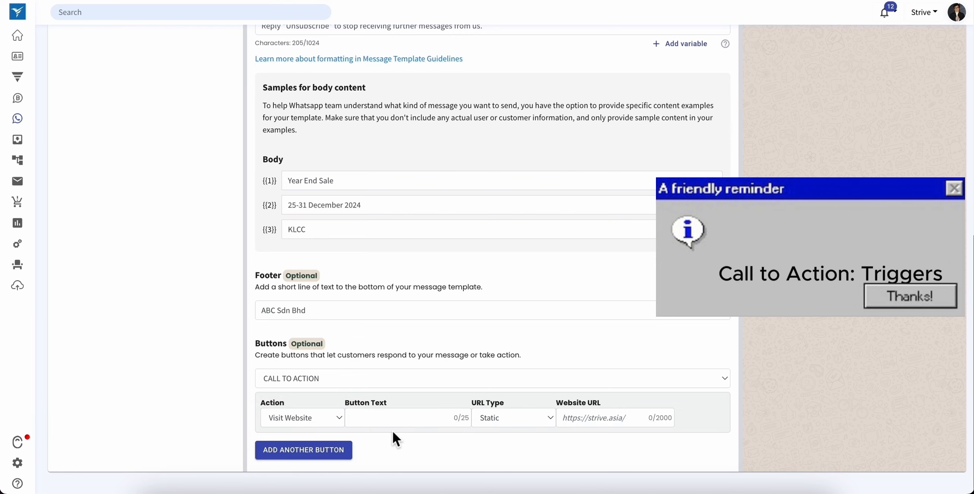
# - Add three more call-to-action buttons: a second Visit Website, a Call Phone Number and a Copy Offer Code
pyautogui.click(316, 457)
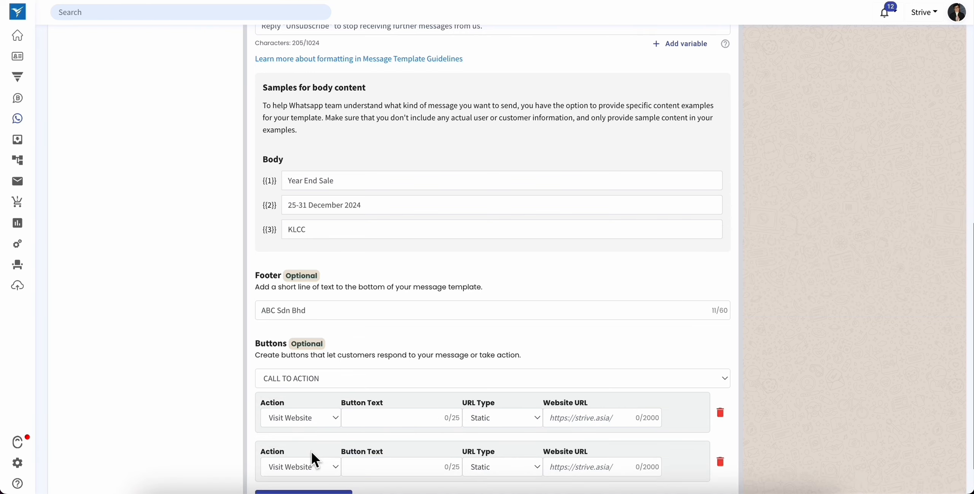
pyautogui.scroll(-1, 311, 450)
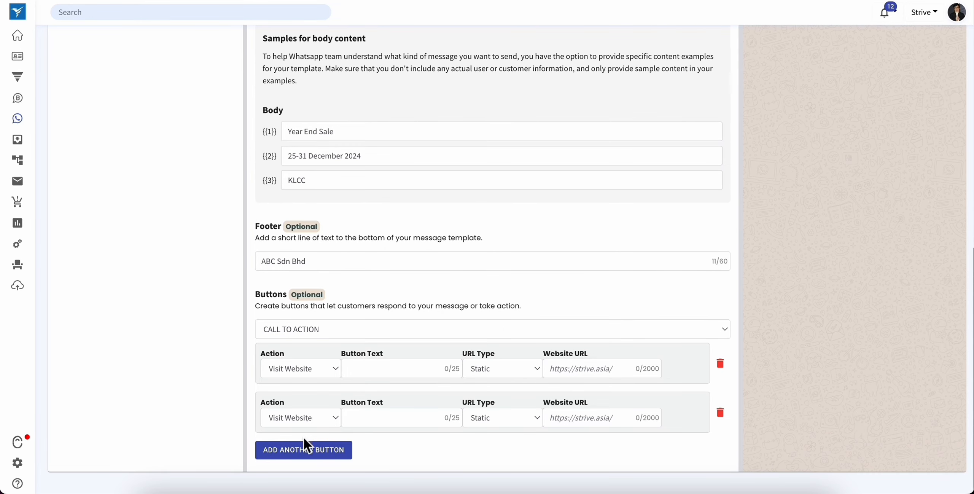
pyautogui.click(304, 439)
pyautogui.click(303, 449)
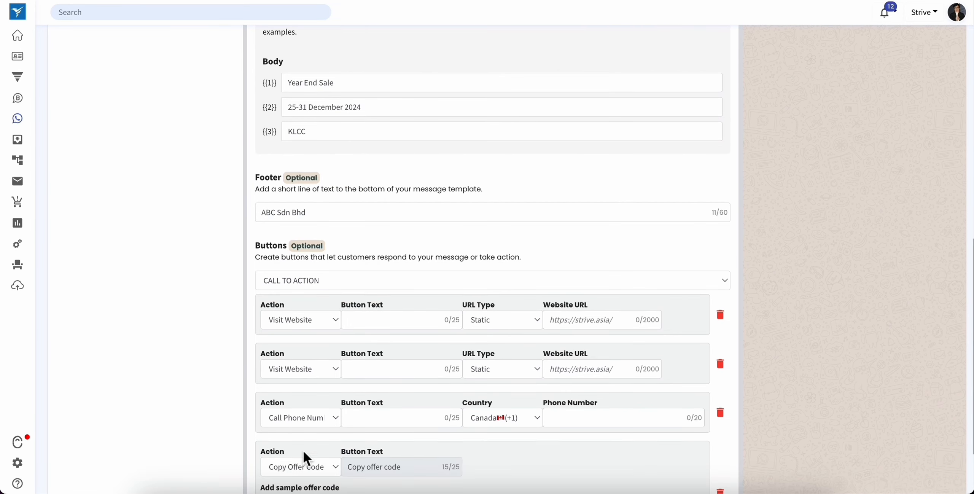
pyautogui.scroll(-2, 284, 383)
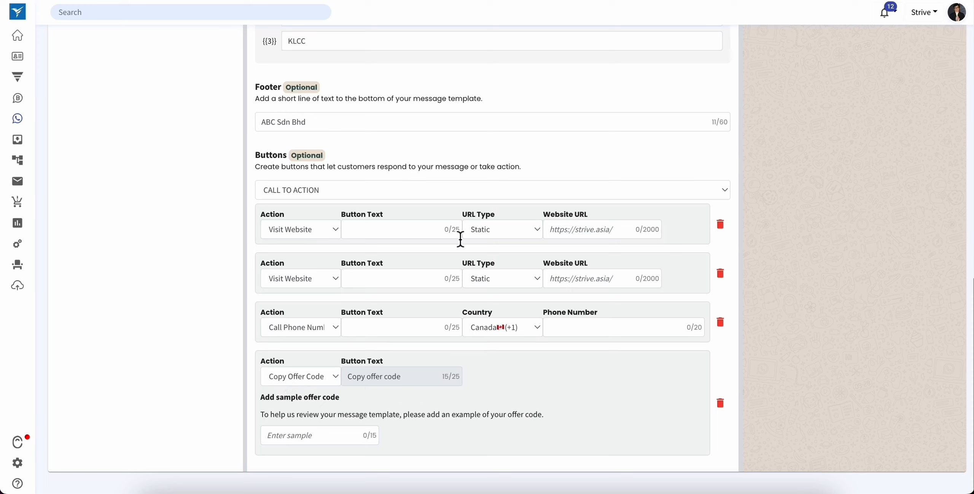
# - Set the first Visit Website button's URL type to Dynamic
pyautogui.click(492, 229)
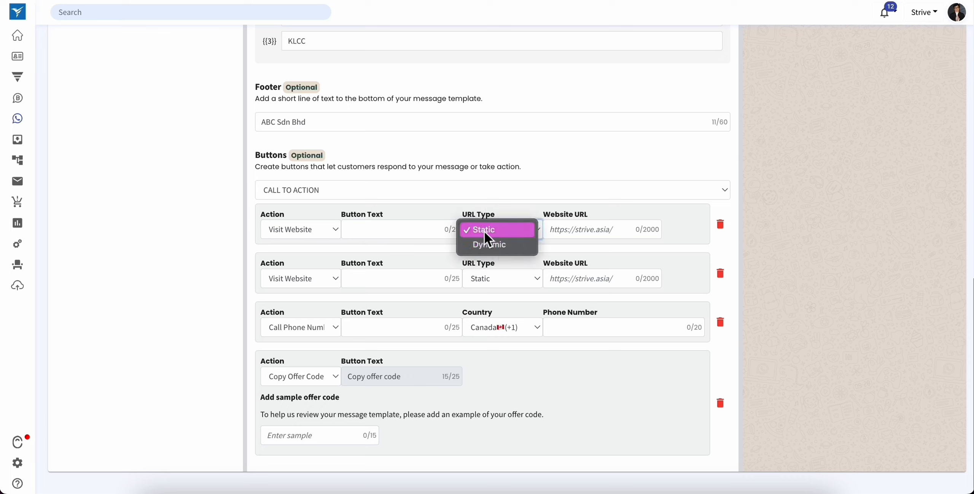
pyautogui.click(620, 242)
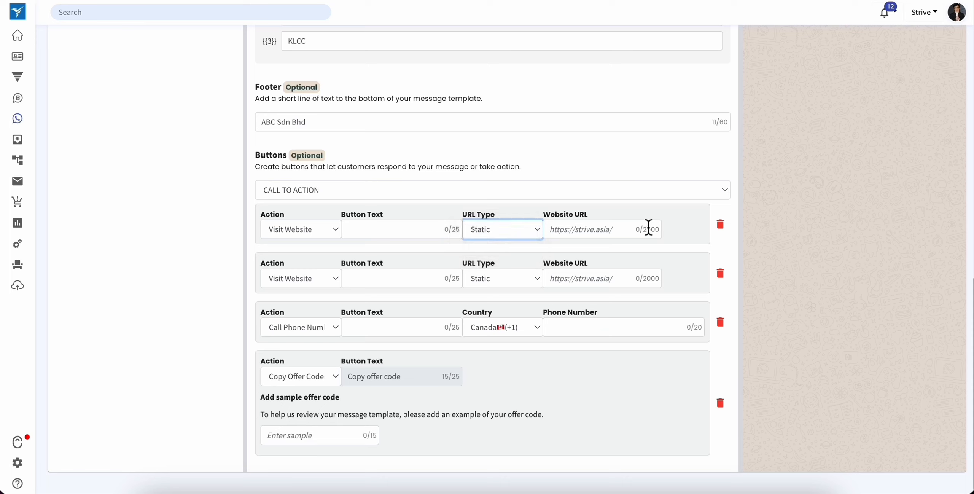
pyautogui.click(517, 225)
pyautogui.click(504, 248)
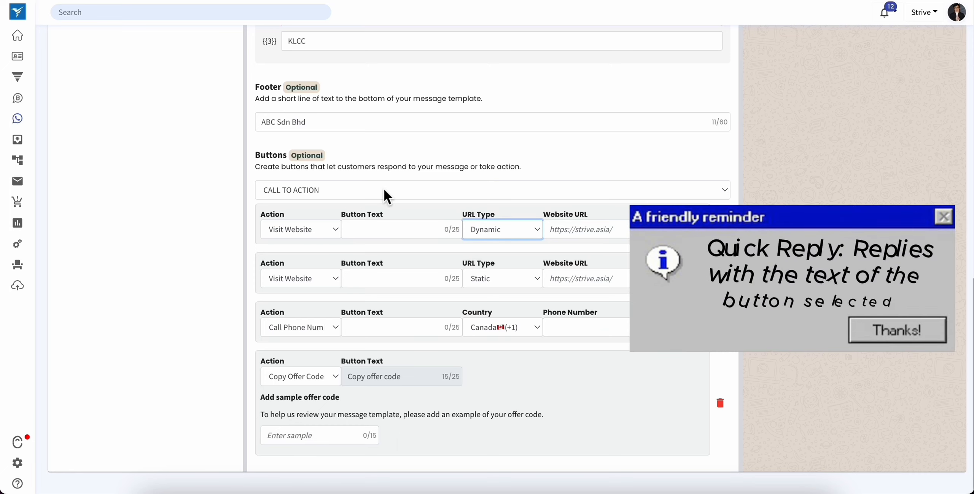
# - Change the template's buttons to Quick Reply and add two more for three reply buttons in all
pyautogui.click(383, 189)
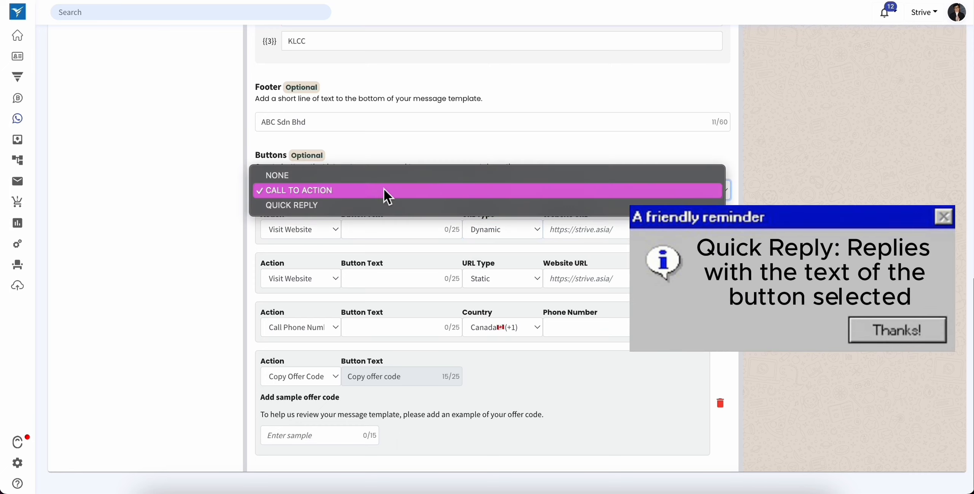
pyautogui.click(368, 206)
pyautogui.click(317, 453)
pyautogui.scroll(-1, 315, 464)
pyautogui.click(315, 456)
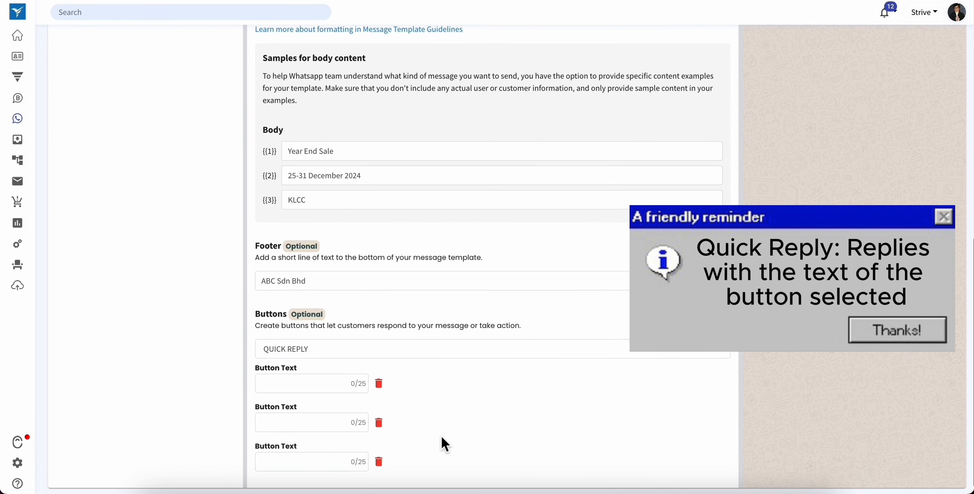
pyautogui.scroll(-1, 442, 437)
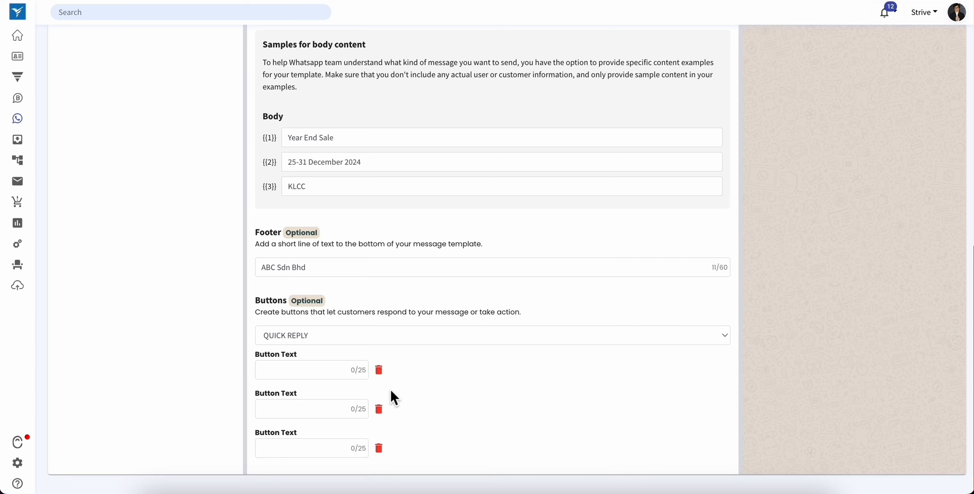
# - Label the three quick reply buttons Interested, Good and Thanks
pyautogui.click(335, 370)
pyautogui.write('Interested')
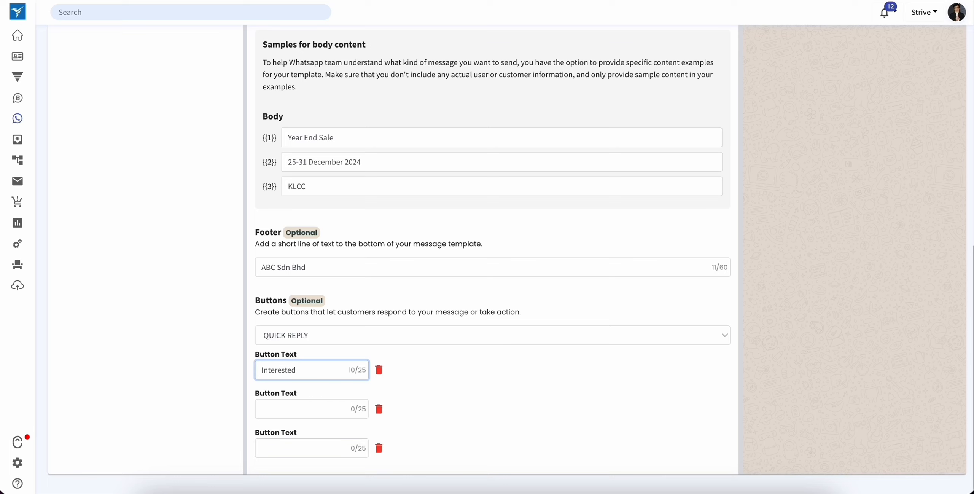
pyautogui.press('Tab')
pyautogui.write('Good')
pyautogui.press('Tab')
pyautogui.write('Thanks')
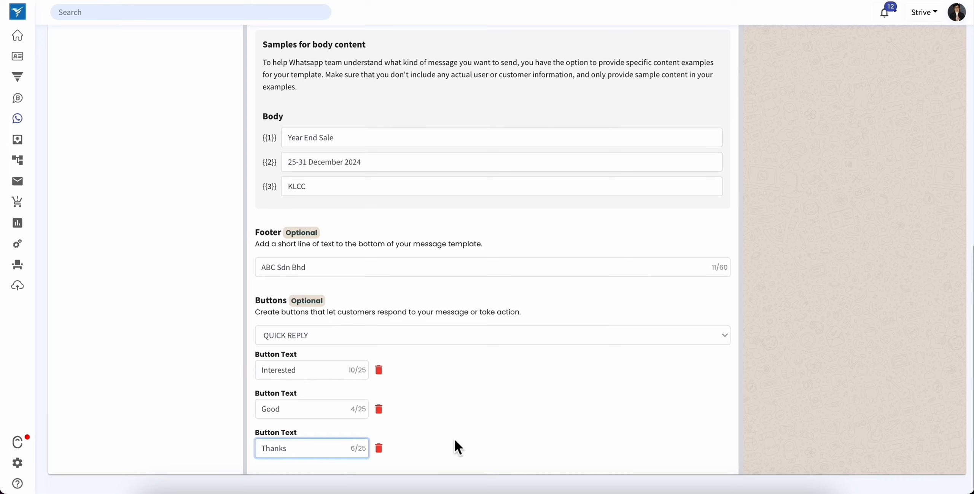
pyautogui.click(556, 419)
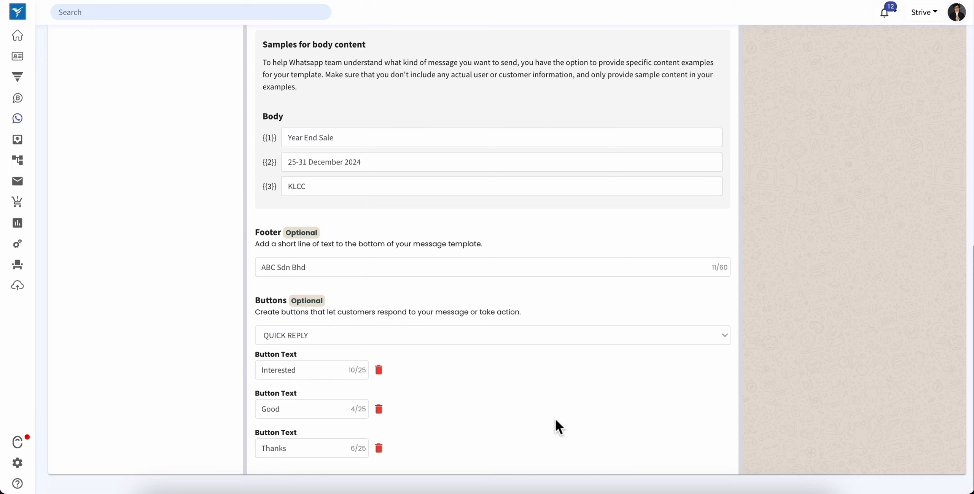
# - Submit the English (US) sales offer template and check the approval statuses of the first entries in the template list
pyautogui.scroll(10, 556, 418)
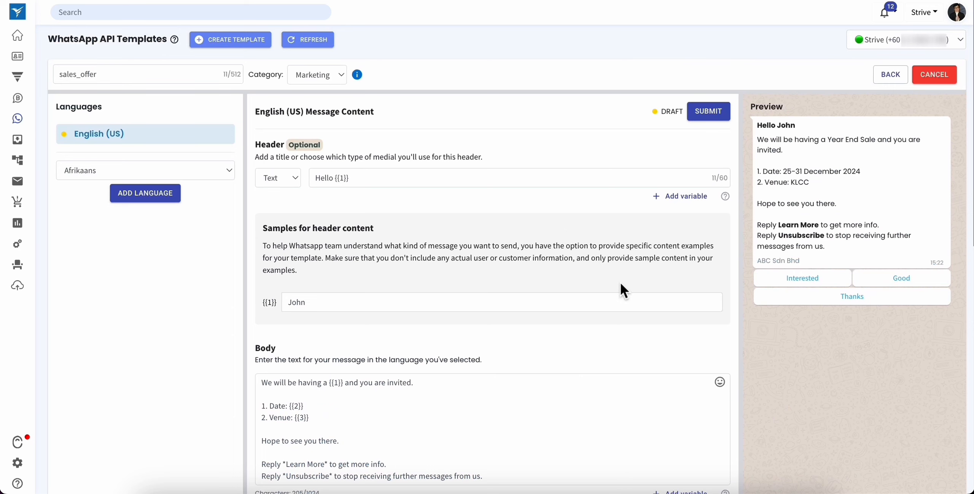
pyautogui.click(709, 111)
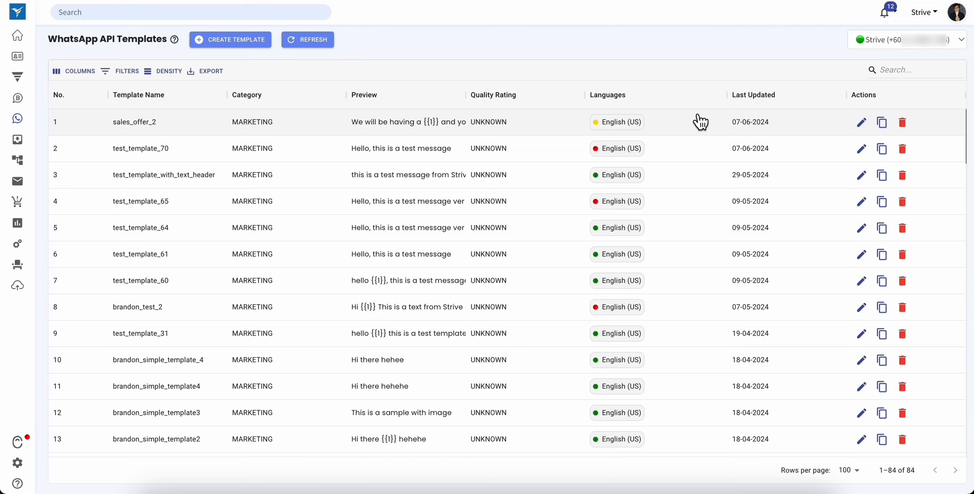
pyautogui.moveTo(599, 136)
pyautogui.moveTo(603, 192)
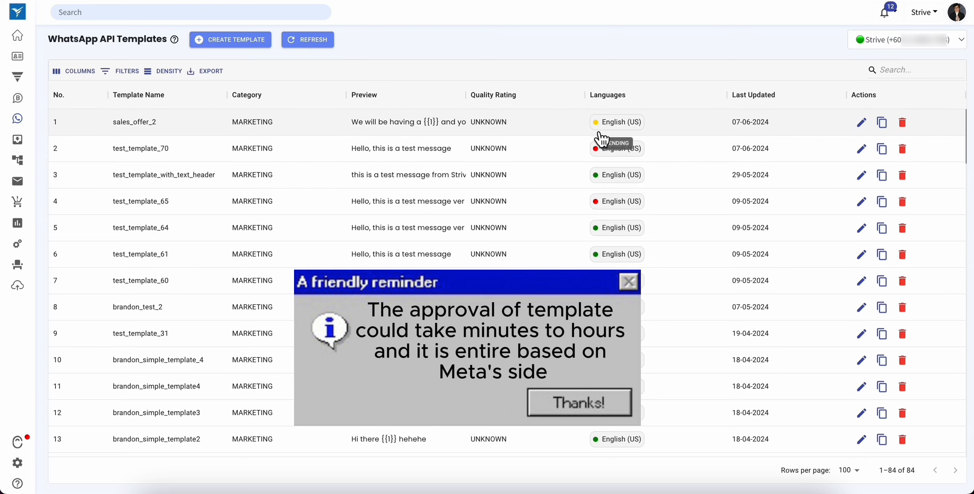
pyautogui.moveTo(615, 157)
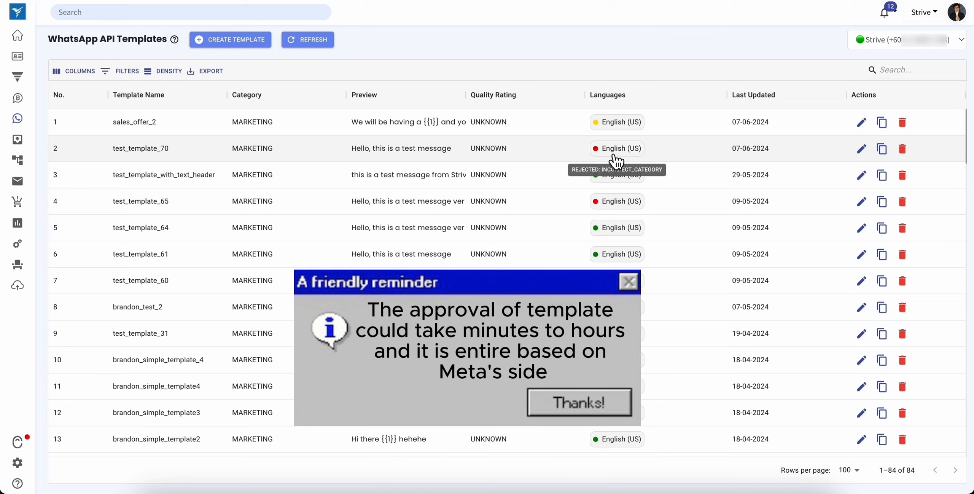